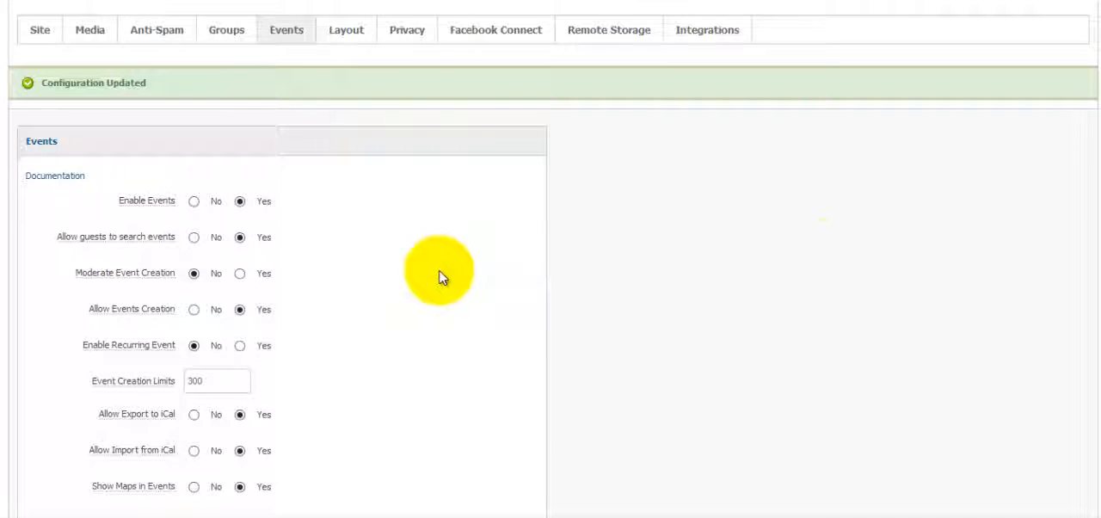
{"action": "scroll", "coordinate": [1091, 172], "scroll_direction": "down", "scroll_amount": 1}
{"action": "scroll", "coordinate": [1090, 189], "scroll_direction": "down", "scroll_amount": 1}
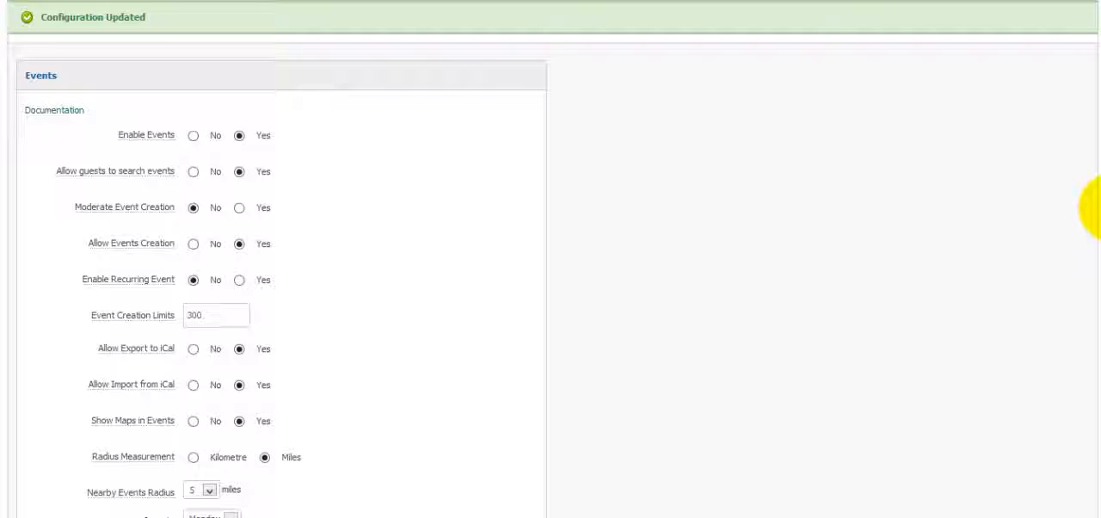
{"action": "scroll", "coordinate": [1091, 206], "scroll_direction": "down", "scroll_amount": 1}
{"action": "scroll", "coordinate": [1091, 224], "scroll_direction": "down", "scroll_amount": 1}
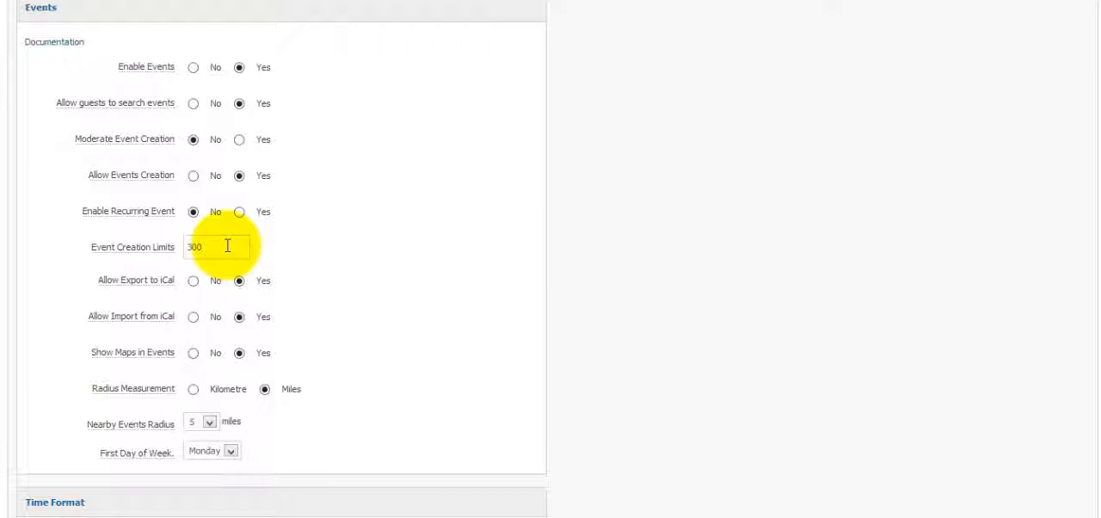
{"action": "left_click_drag", "start_coordinate": [228, 247], "coordinate": [188, 247]}
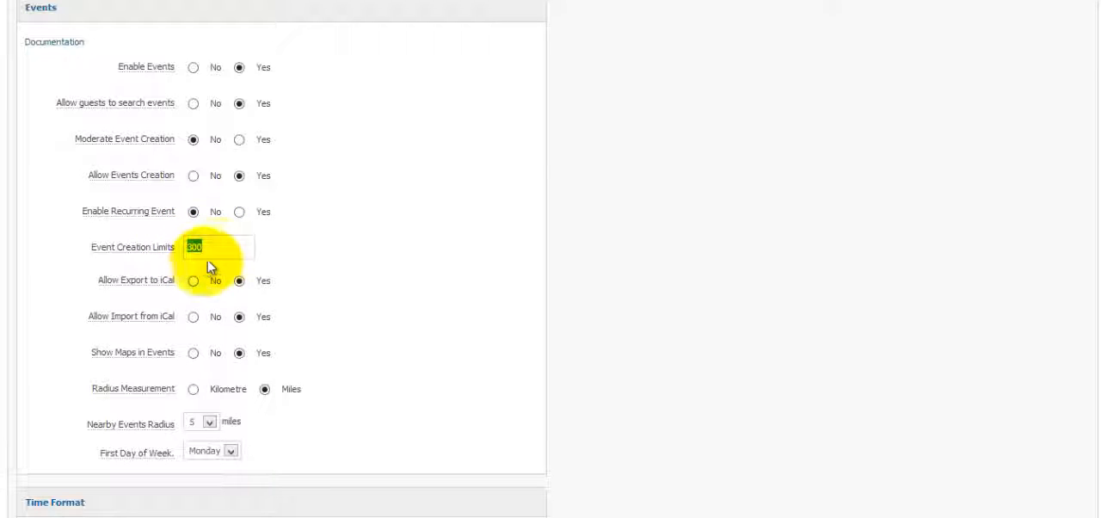
{"action": "left_click", "coordinate": [221, 251]}
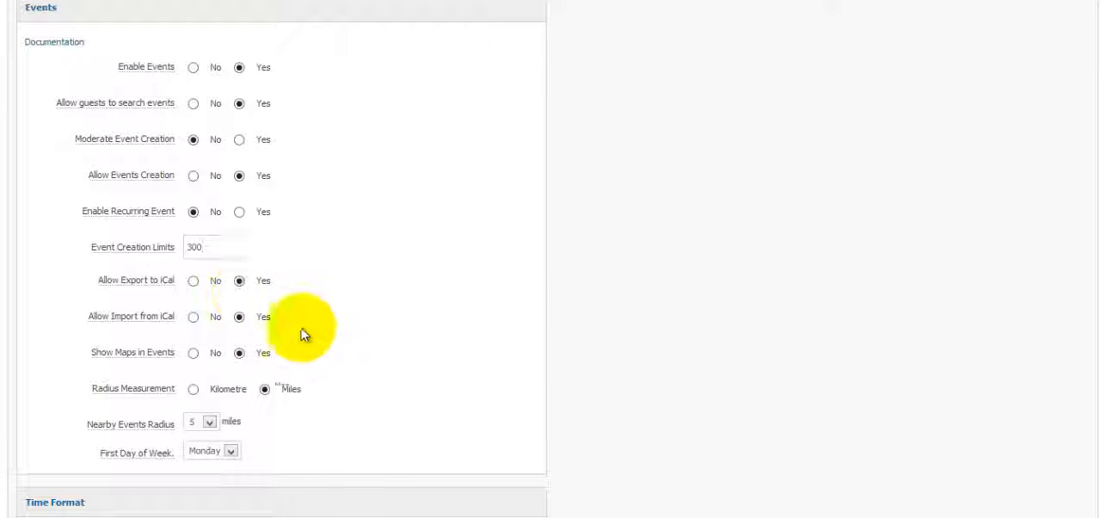
{"action": "scroll", "coordinate": [361, 318], "scroll_direction": "down", "scroll_amount": 2}
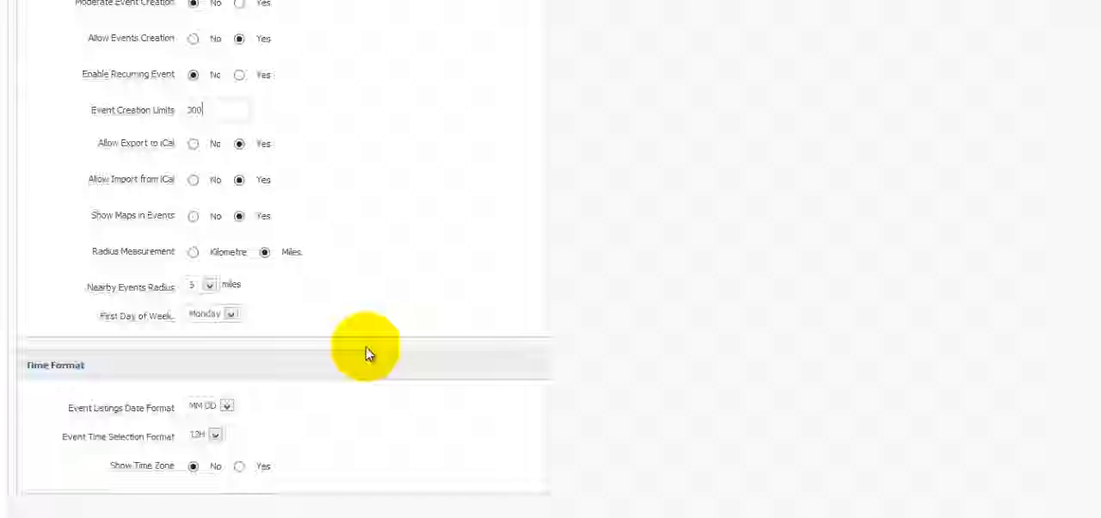
{"action": "mouse_move", "coordinate": [131, 423]}
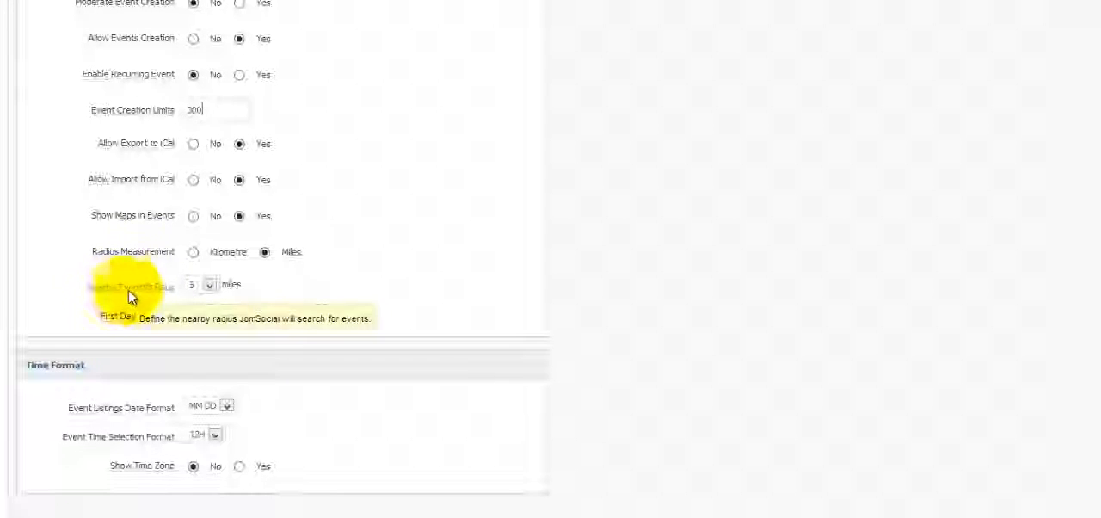
{"action": "left_click", "coordinate": [209, 285]}
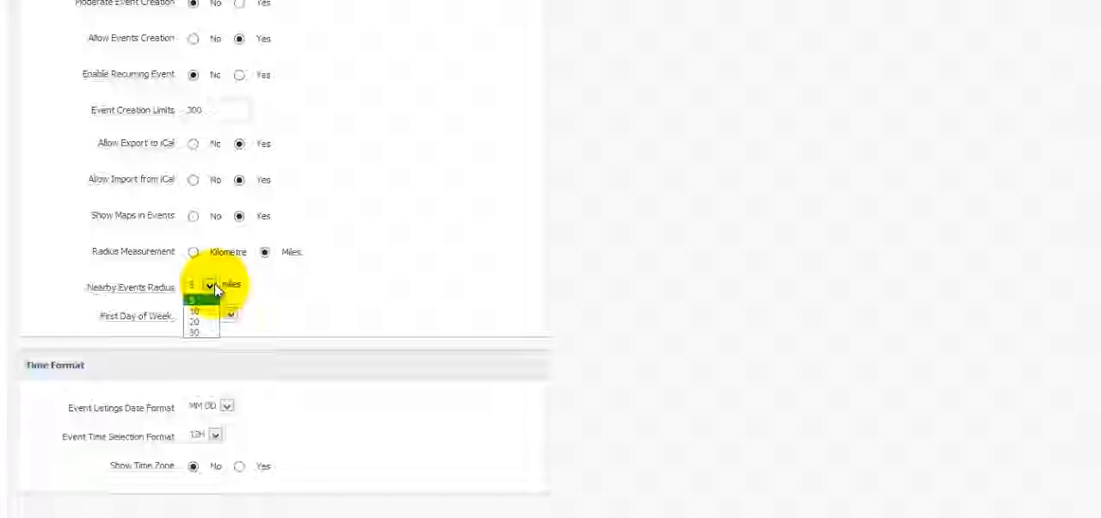
{"action": "left_click", "coordinate": [363, 298]}
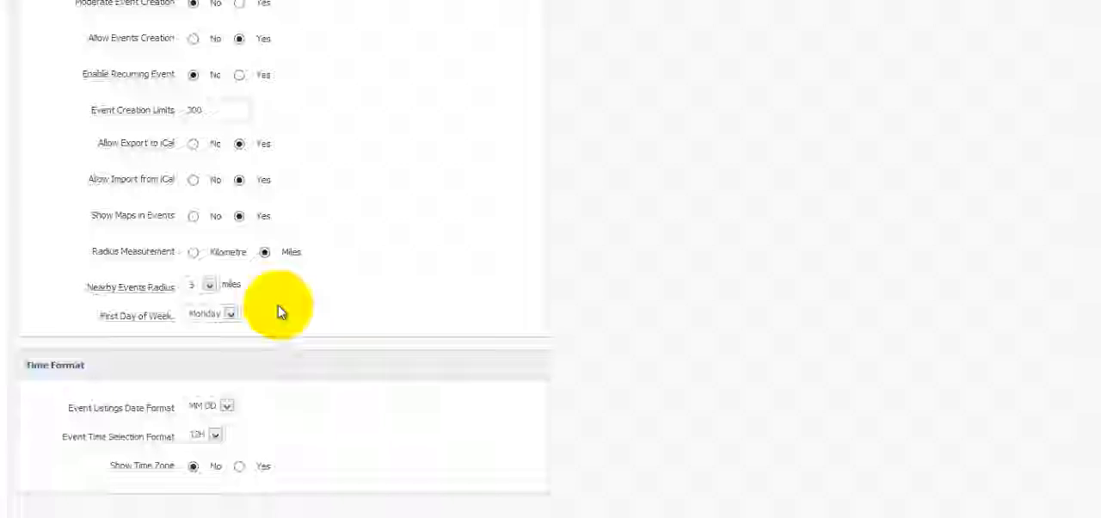
{"action": "left_click", "coordinate": [209, 286]}
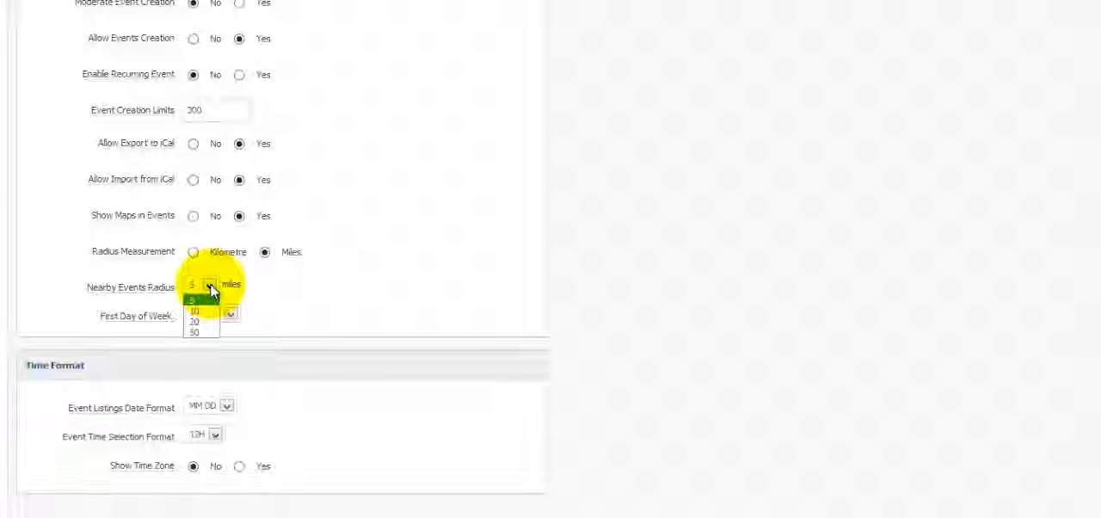
{"action": "left_click", "coordinate": [211, 290]}
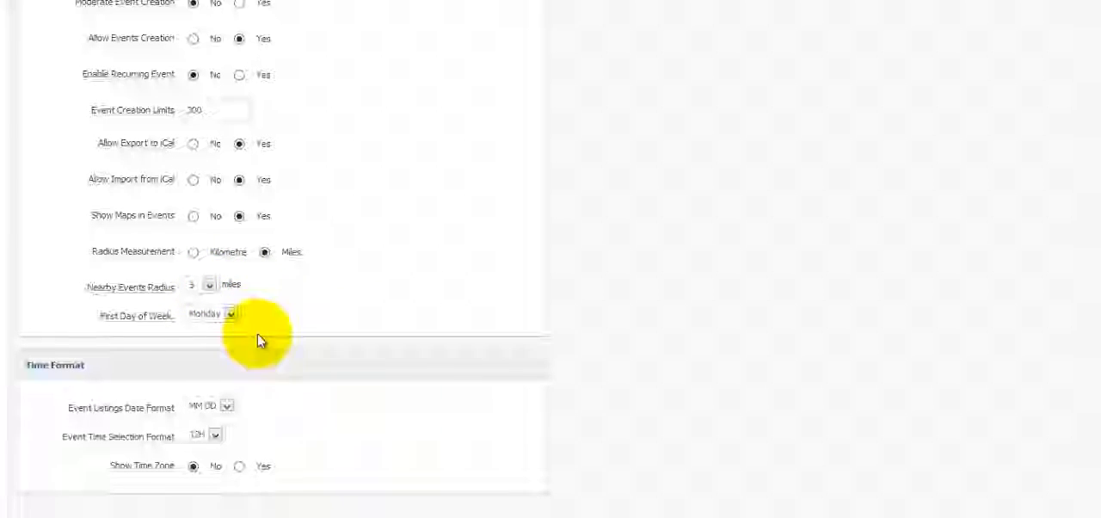
{"action": "left_click", "coordinate": [230, 314]}
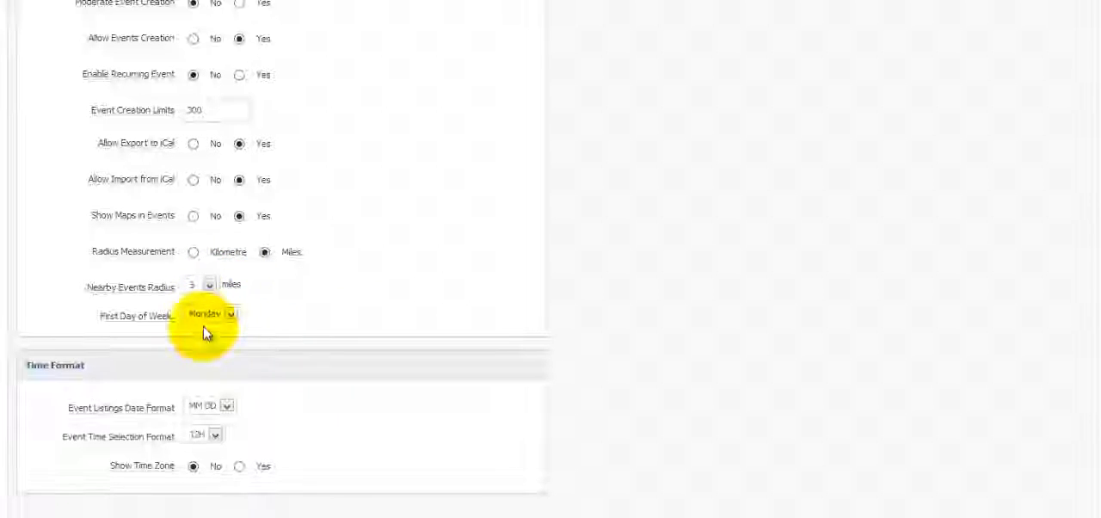
{"action": "left_click", "coordinate": [214, 325]}
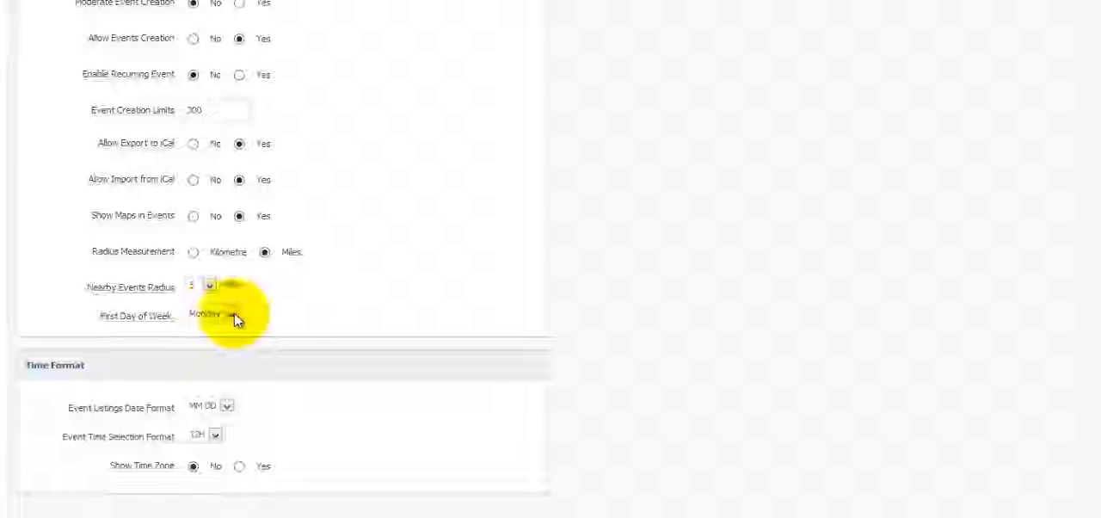
{"action": "scroll", "coordinate": [289, 318], "scroll_direction": "down", "scroll_amount": 1}
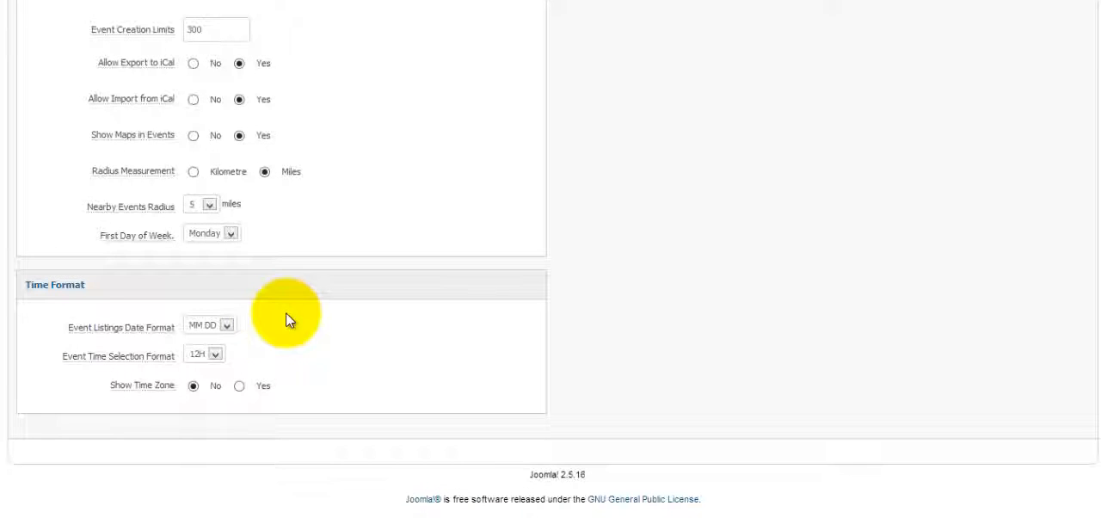
{"action": "left_click", "coordinate": [227, 327]}
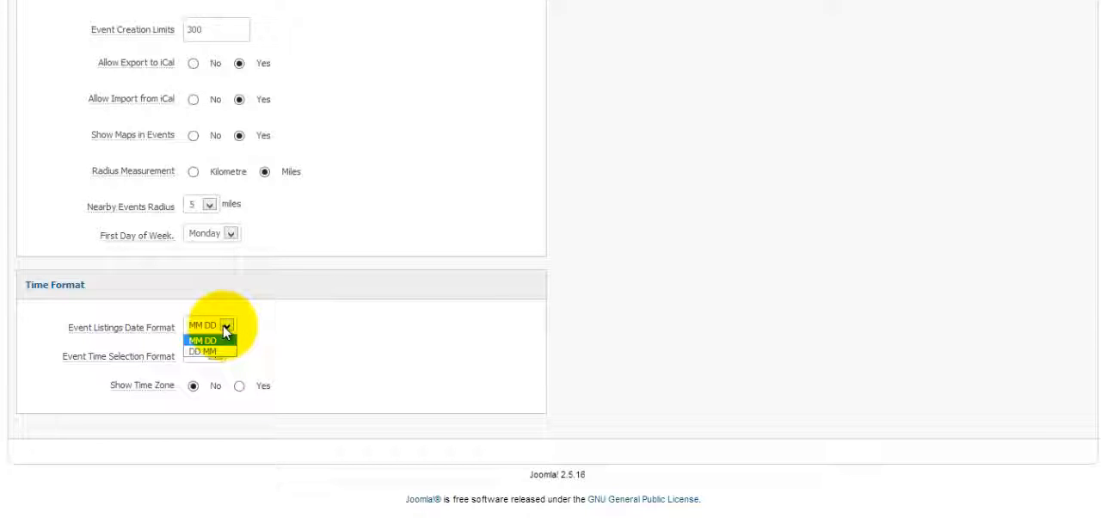
{"action": "left_click", "coordinate": [227, 328]}
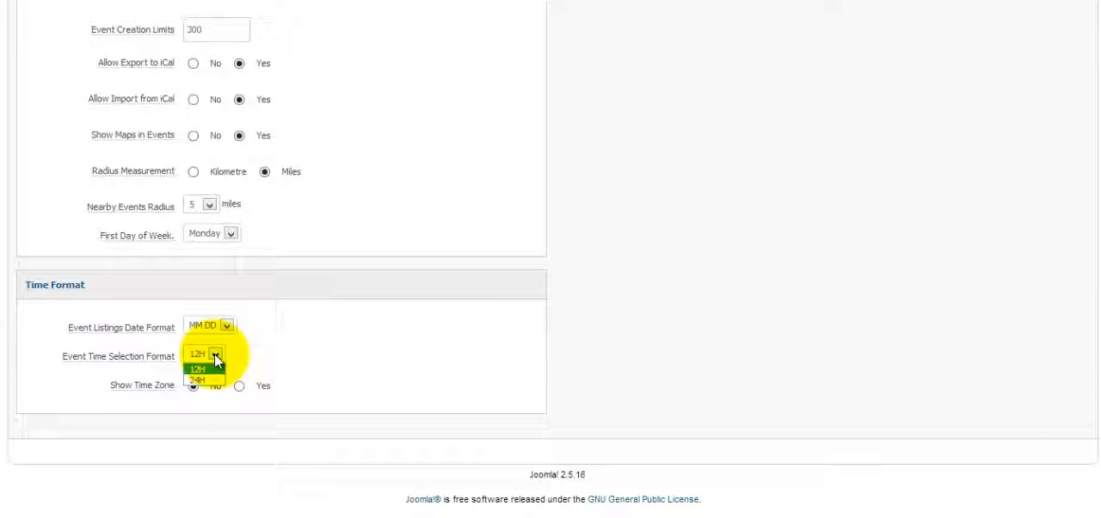
{"action": "left_click", "coordinate": [214, 354]}
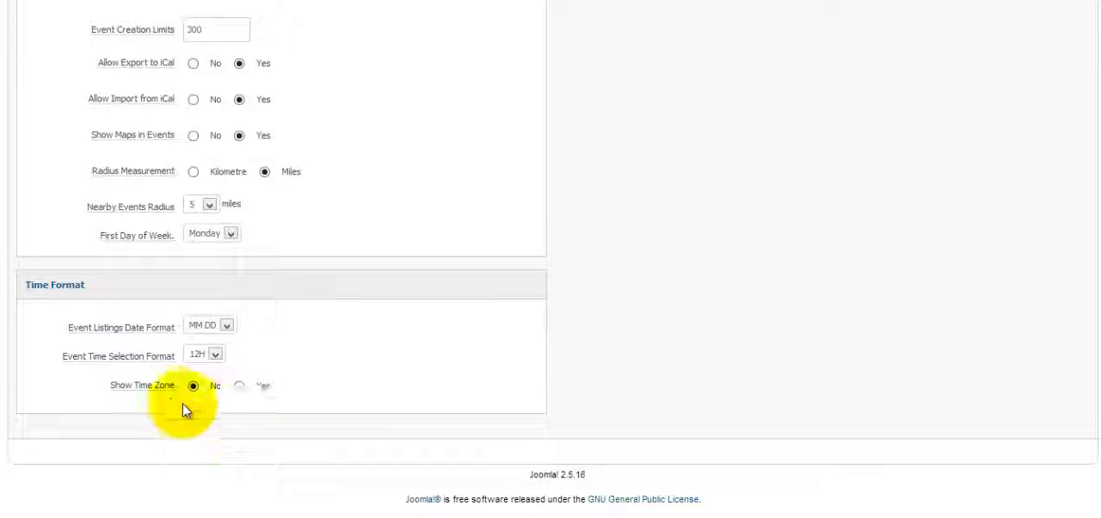
{"action": "left_click", "coordinate": [239, 385]}
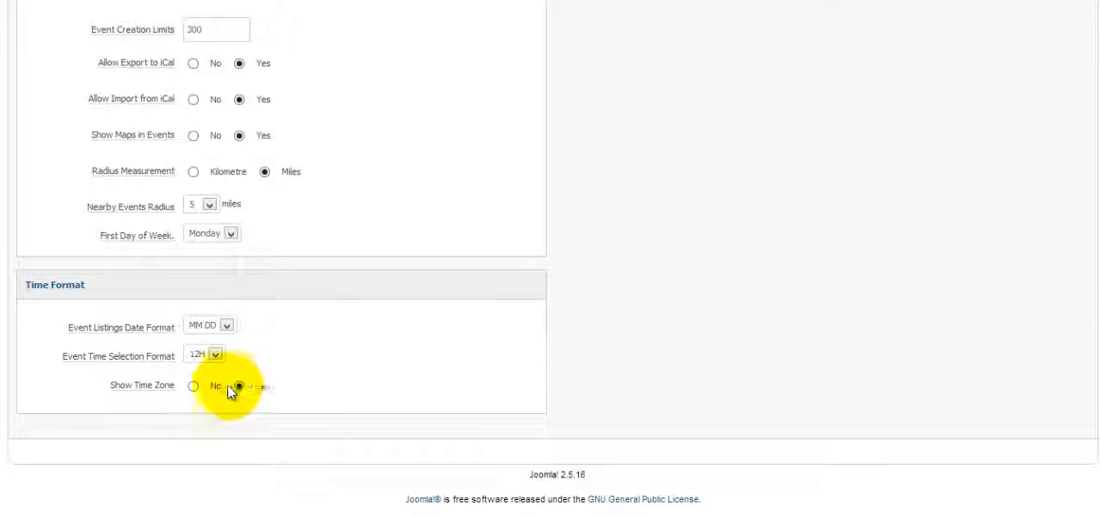
{"action": "left_click", "coordinate": [194, 385]}
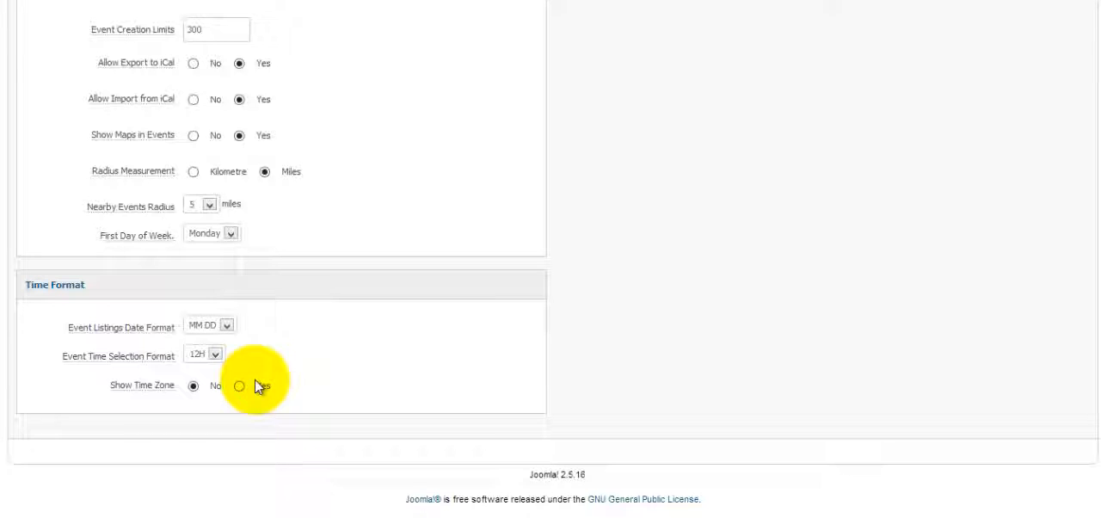
{"action": "scroll", "coordinate": [649, 352], "scroll_direction": "up", "scroll_amount": 8}
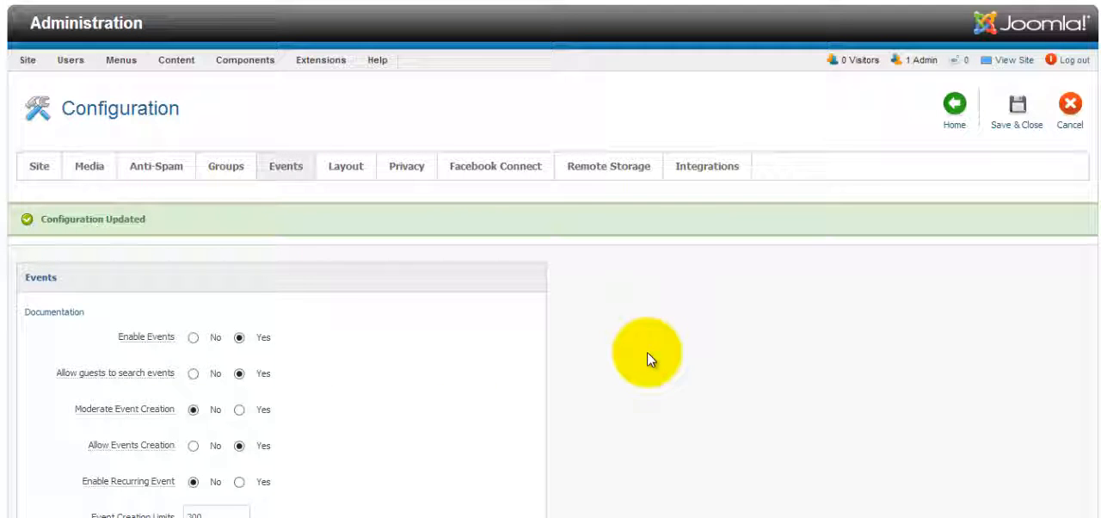